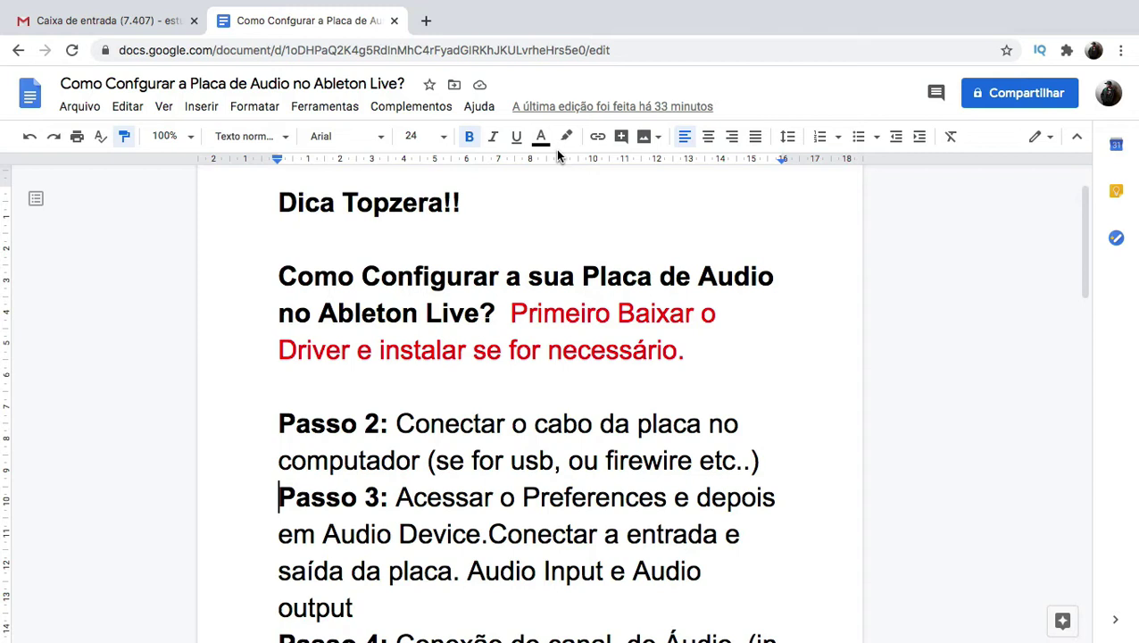
- Read through the document's steps for configuring an audio interface in Ableton Live, down to Passo 5
scroll(634, 304, "down", 2)
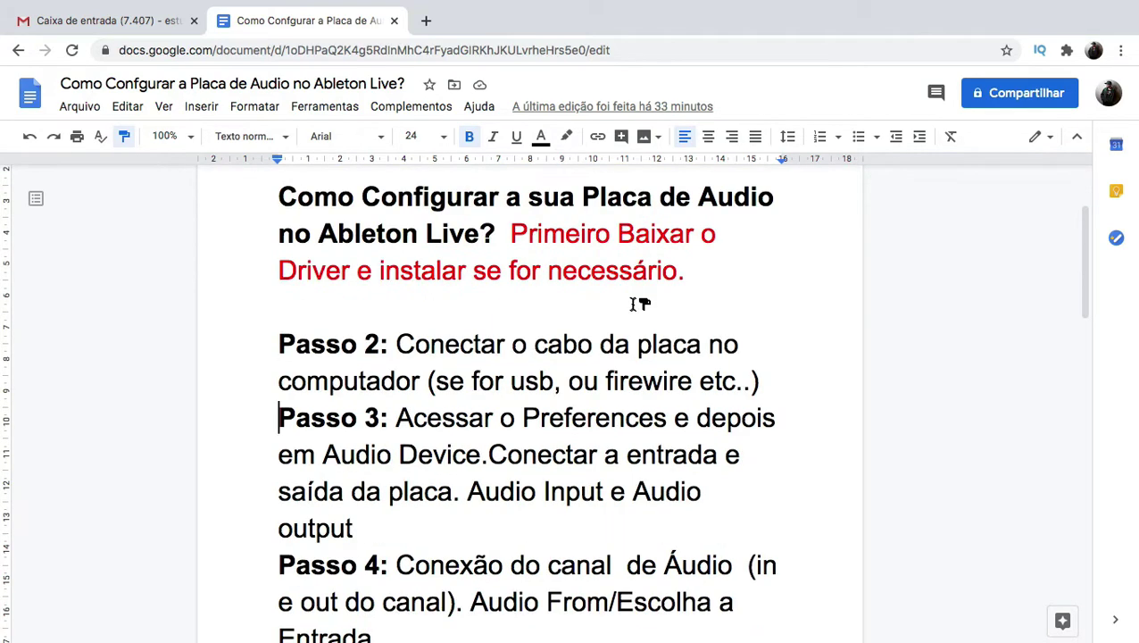
scroll(633, 310, "down", 1)
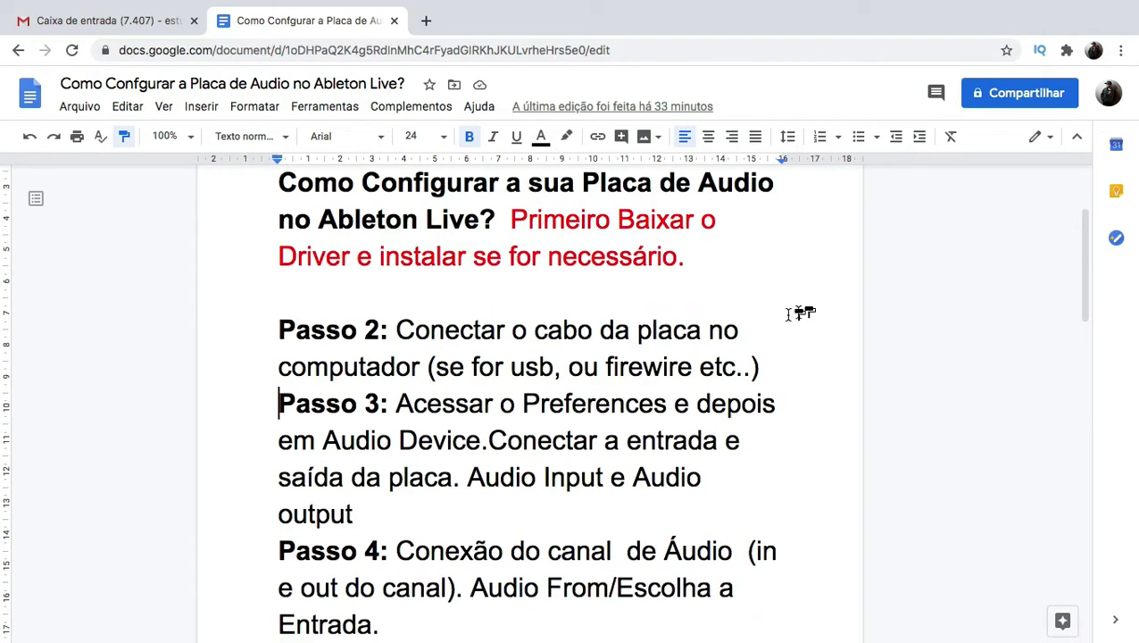
scroll(677, 313, "down", 1)
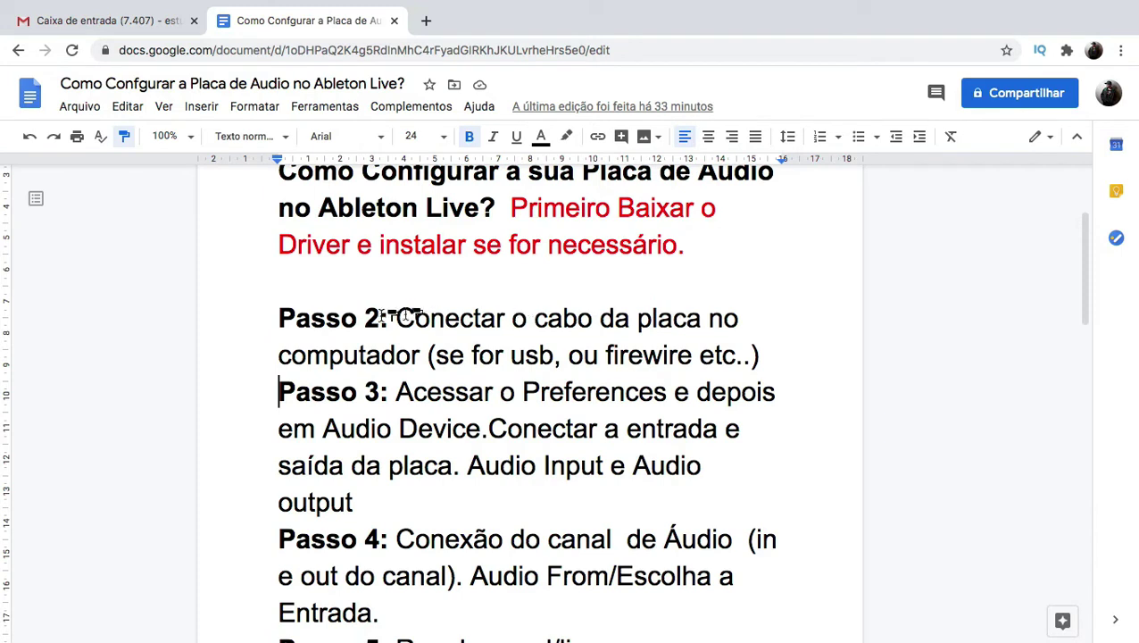
scroll(361, 327, "down", 1)
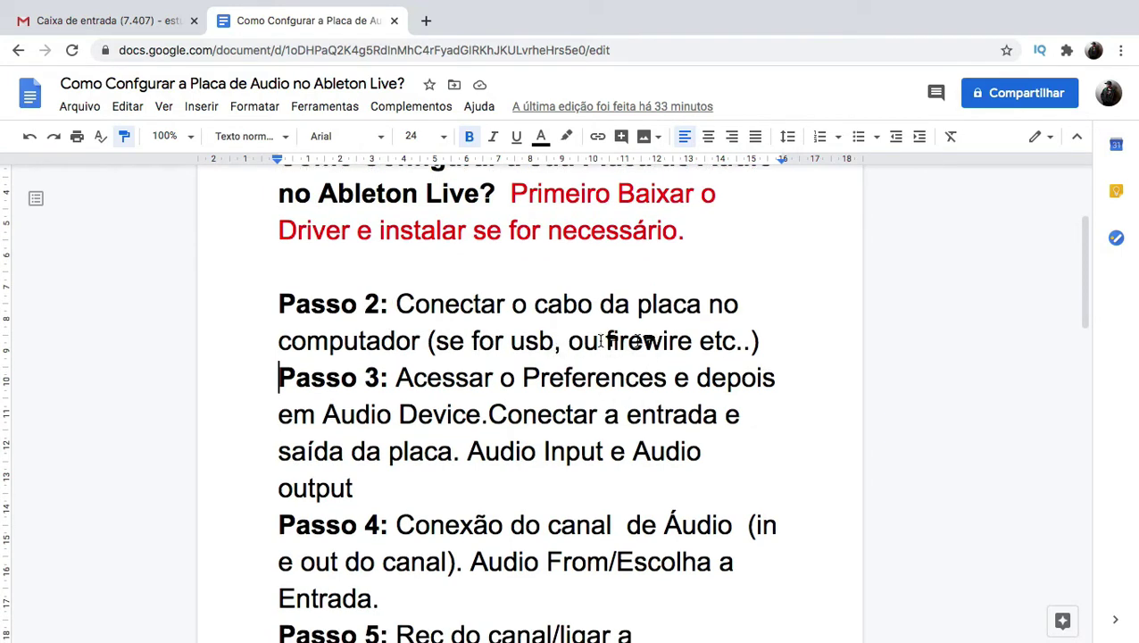
scroll(496, 332, "down", 1)
scroll(496, 332, "down", 1)
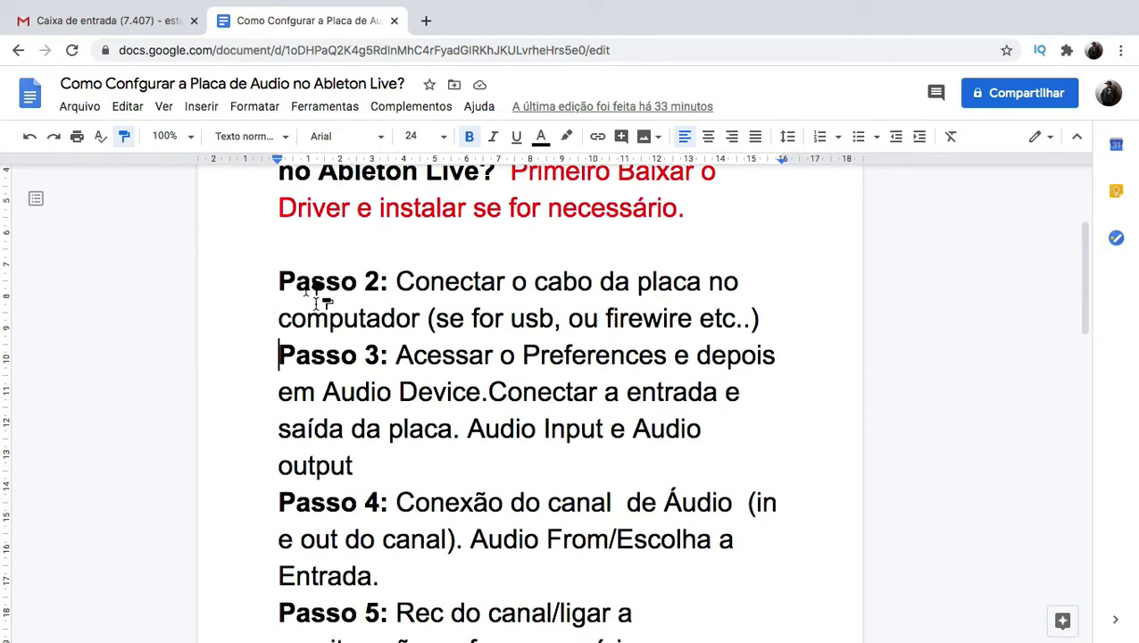
scroll(318, 295, "down", 1)
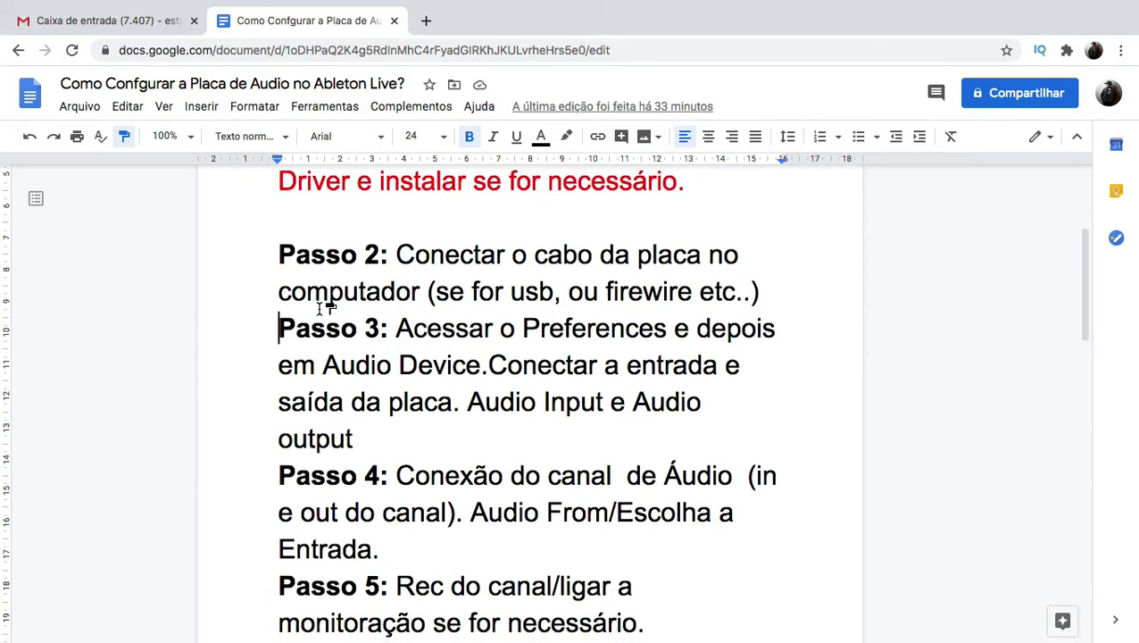
scroll(326, 306, "down", 1)
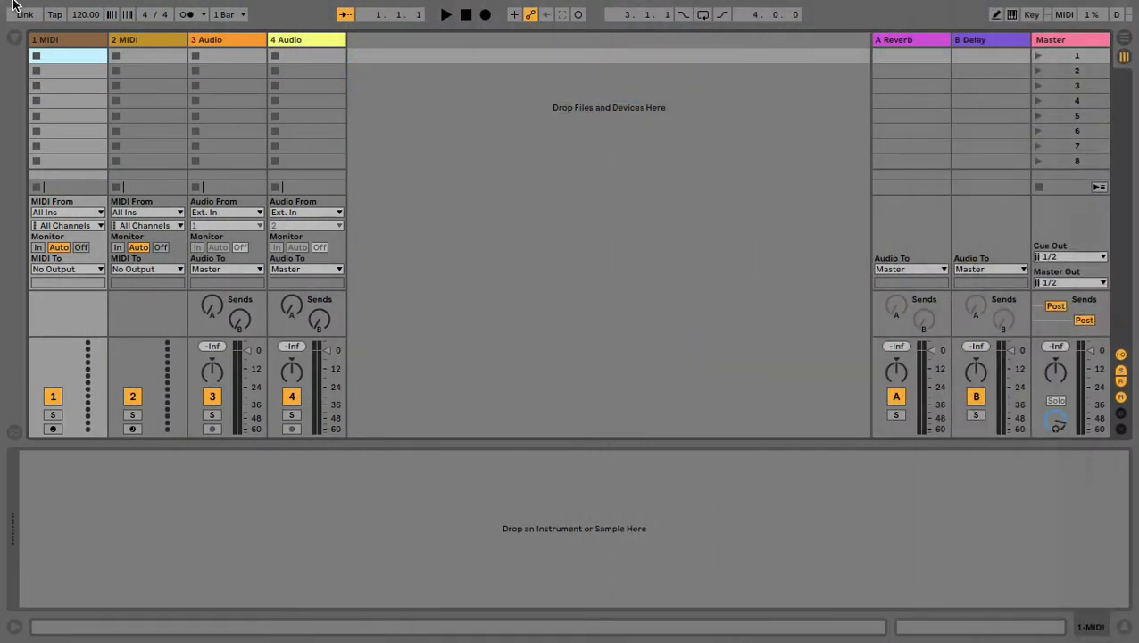
- In Ableton Live's audio preferences, set the audio input device to i2M musicport (1 In, 0 Out)
left_click(57, 9)
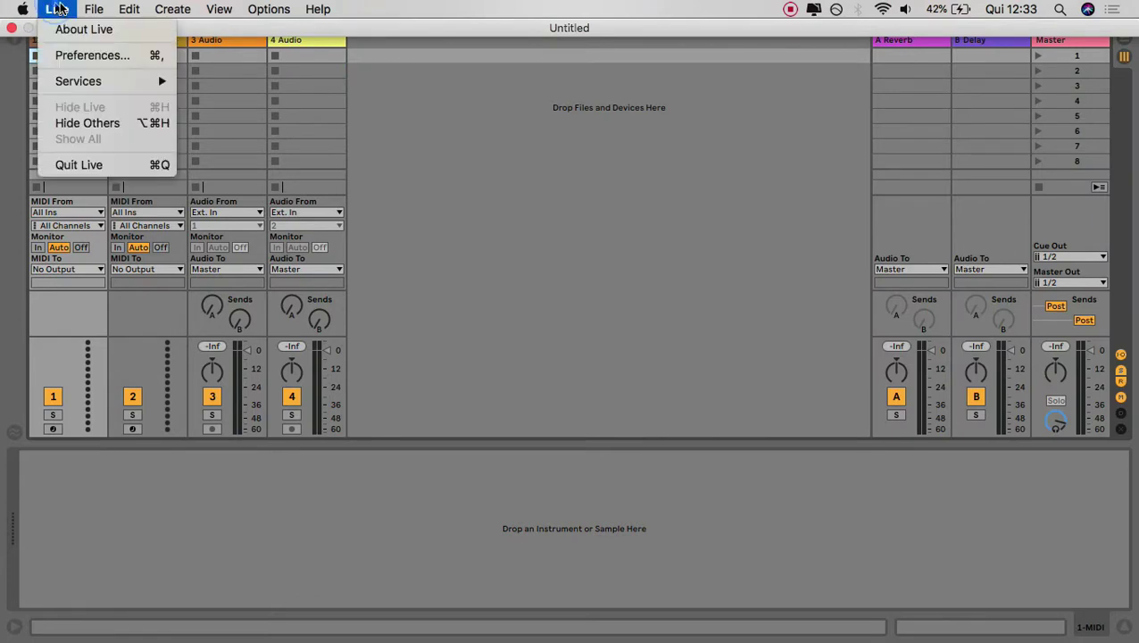
left_click(57, 9)
left_click(57, 9)
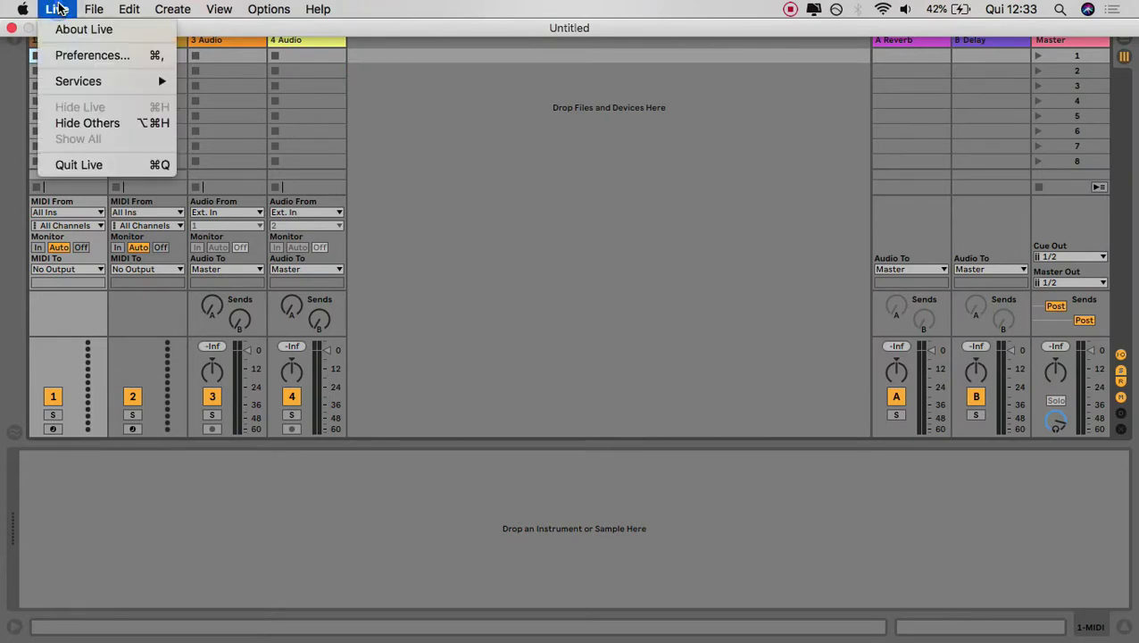
left_click(89, 55)
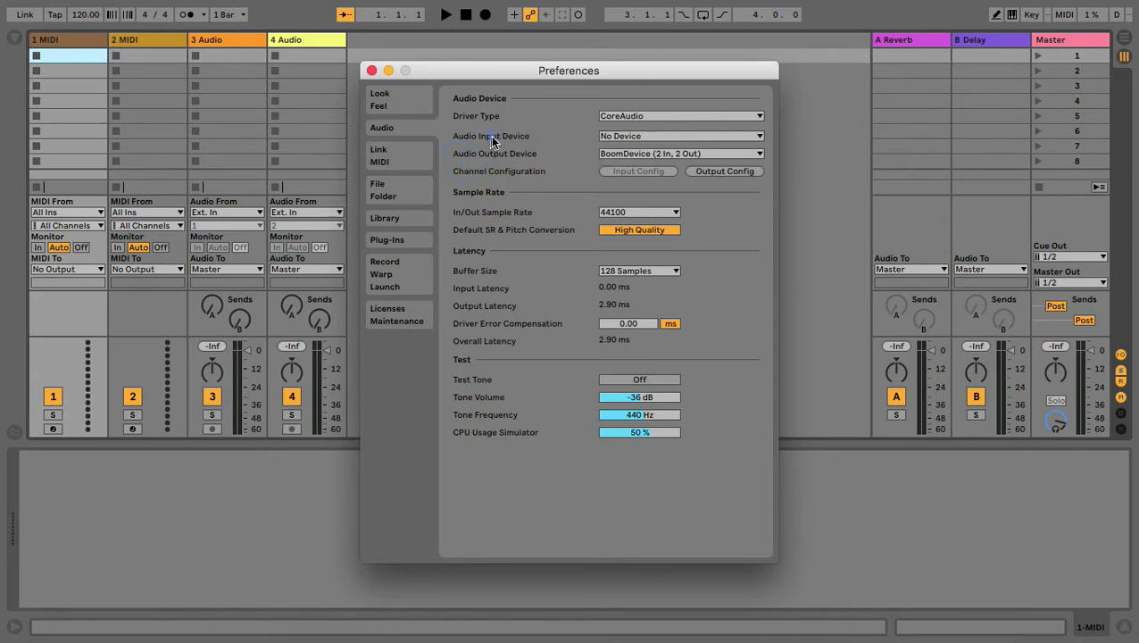
left_click(612, 138)
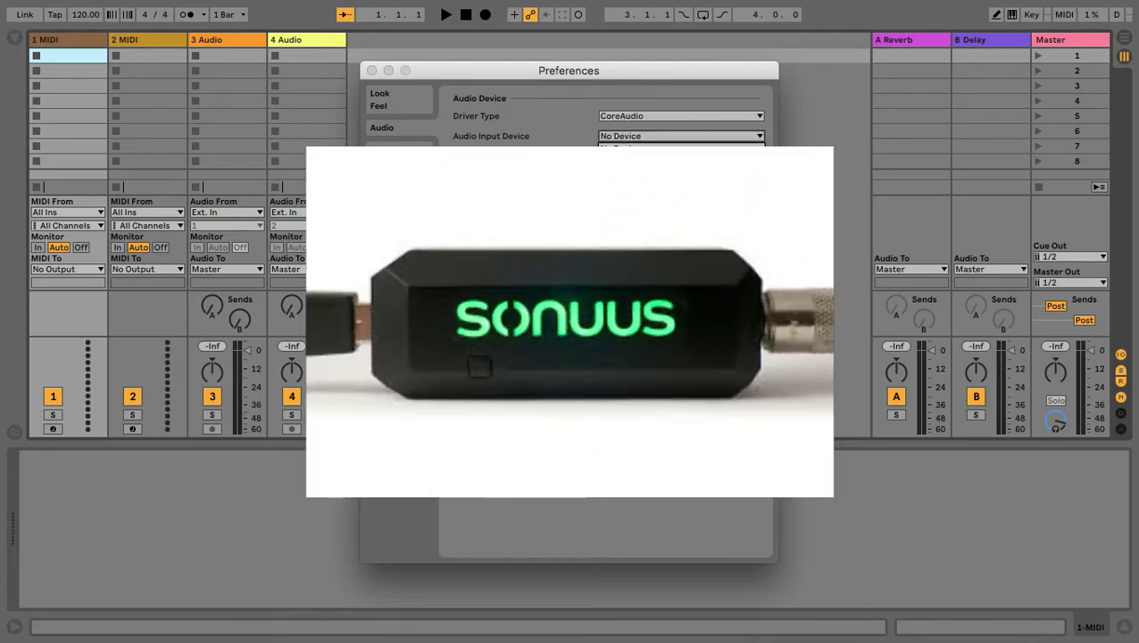
left_click(639, 249)
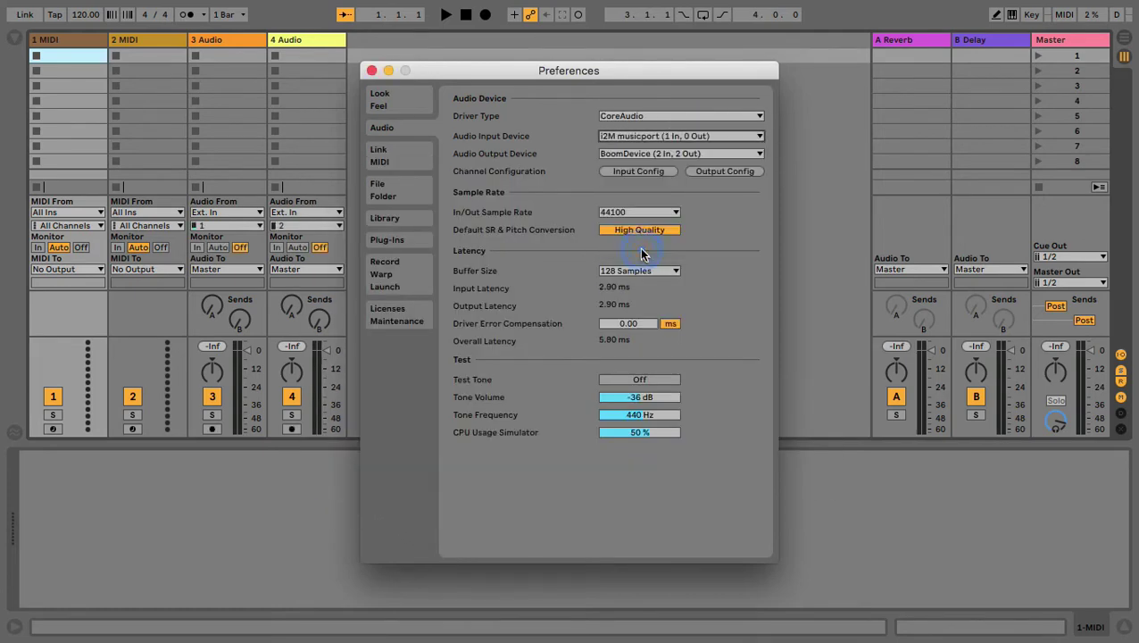
- Review the available choices for the audio output device
left_click(623, 155)
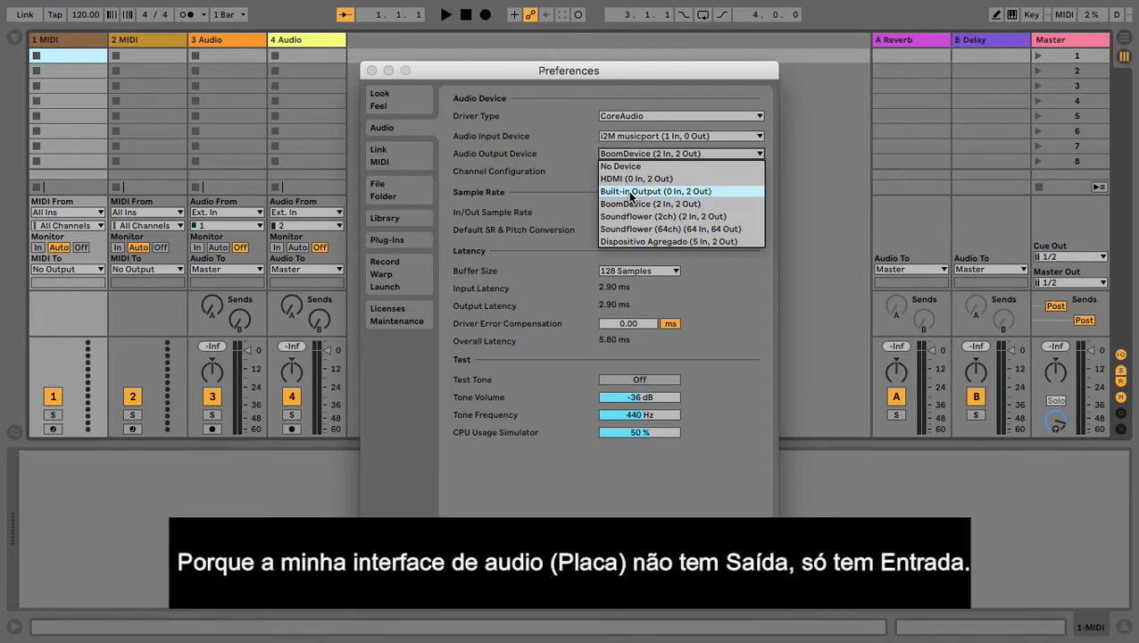
left_click(526, 154)
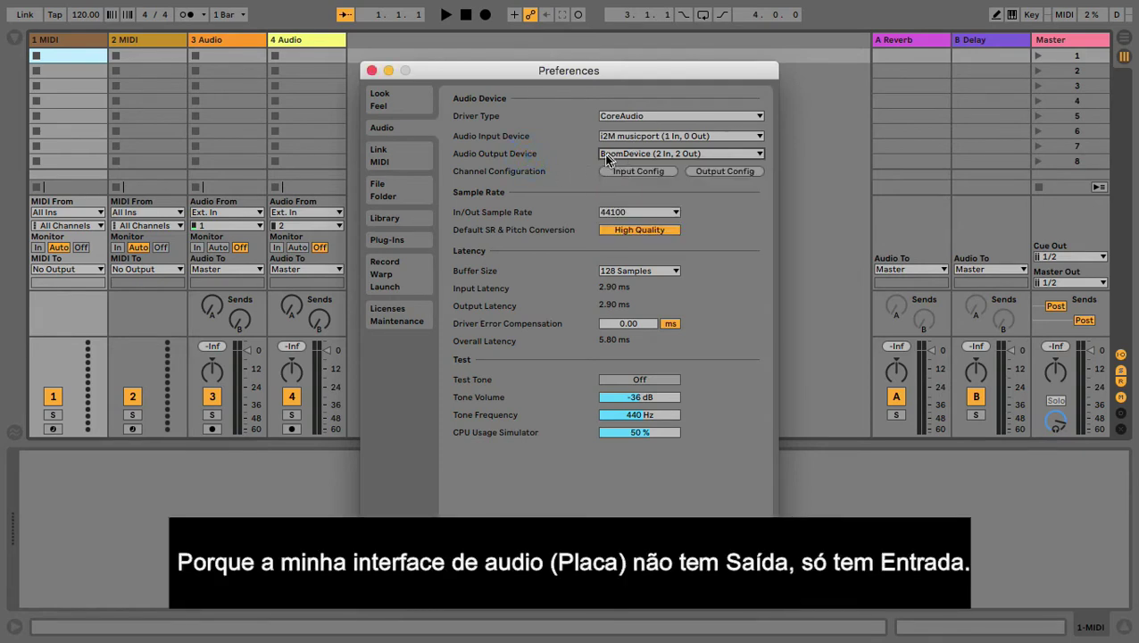
left_click(607, 155)
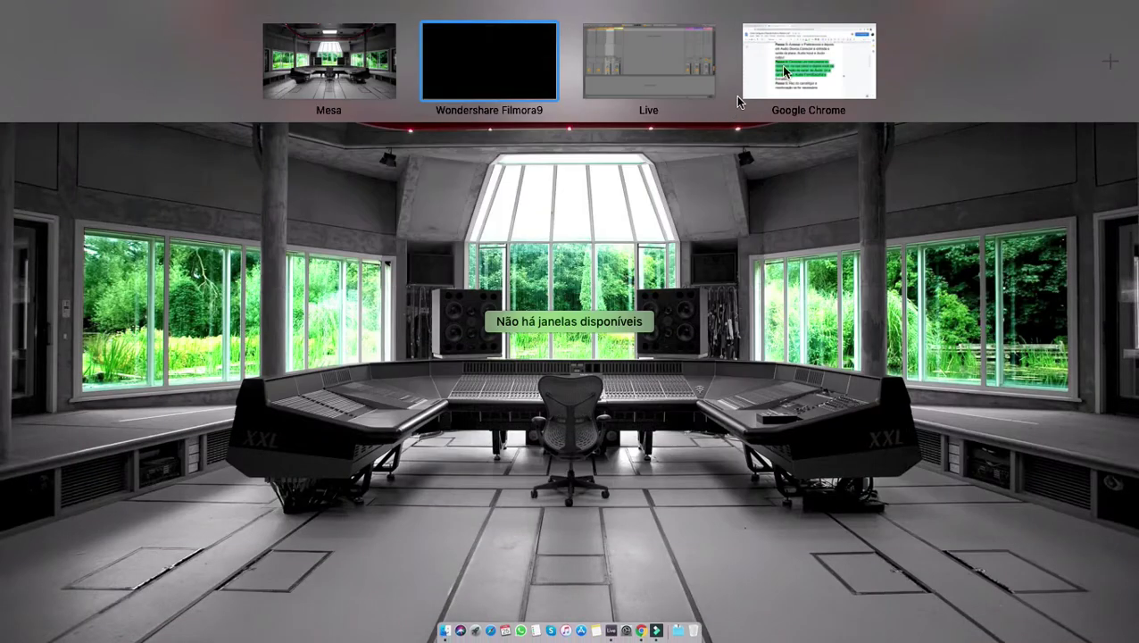
- Switch to the Google Docs guide in Chrome and read Passo 4 about connecting the audio channel
left_click(787, 65)
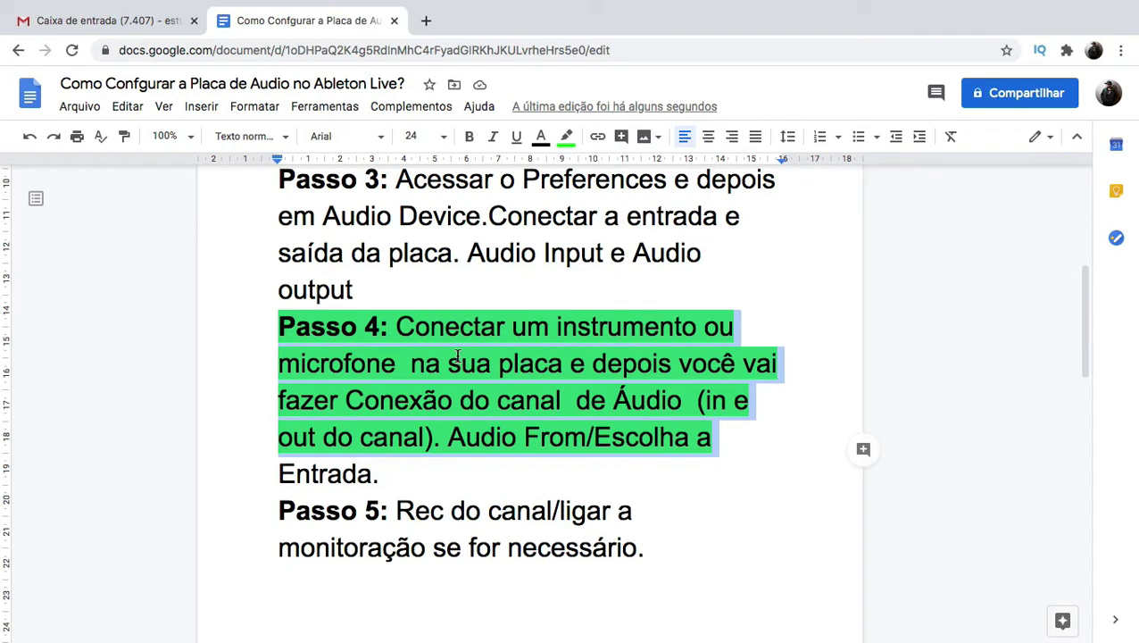
scroll(456, 355, "down", 1)
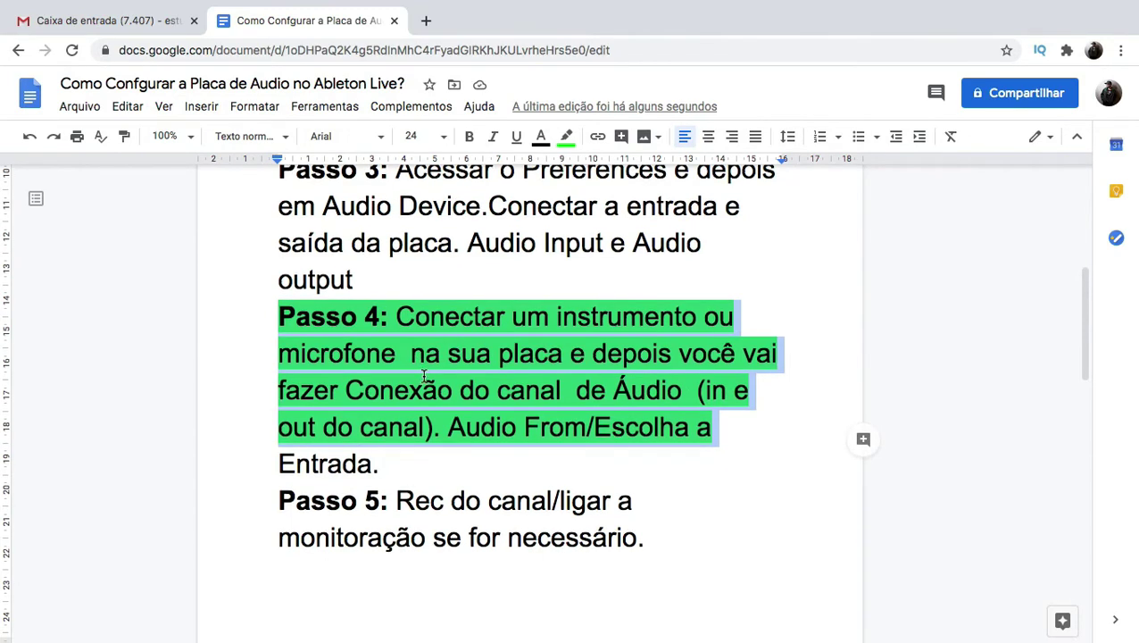
scroll(424, 375, "down", 1)
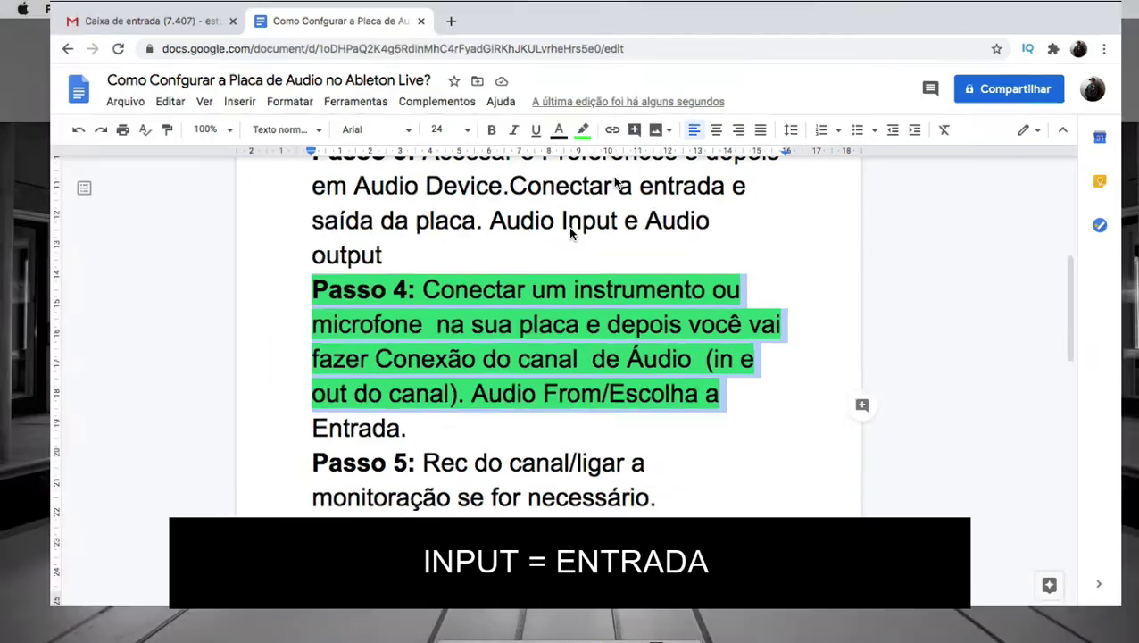
- Switch back to Ableton Live and show the In/Out section of the Session View tracks
key("ctrl+Up")
left_click(686, 48)
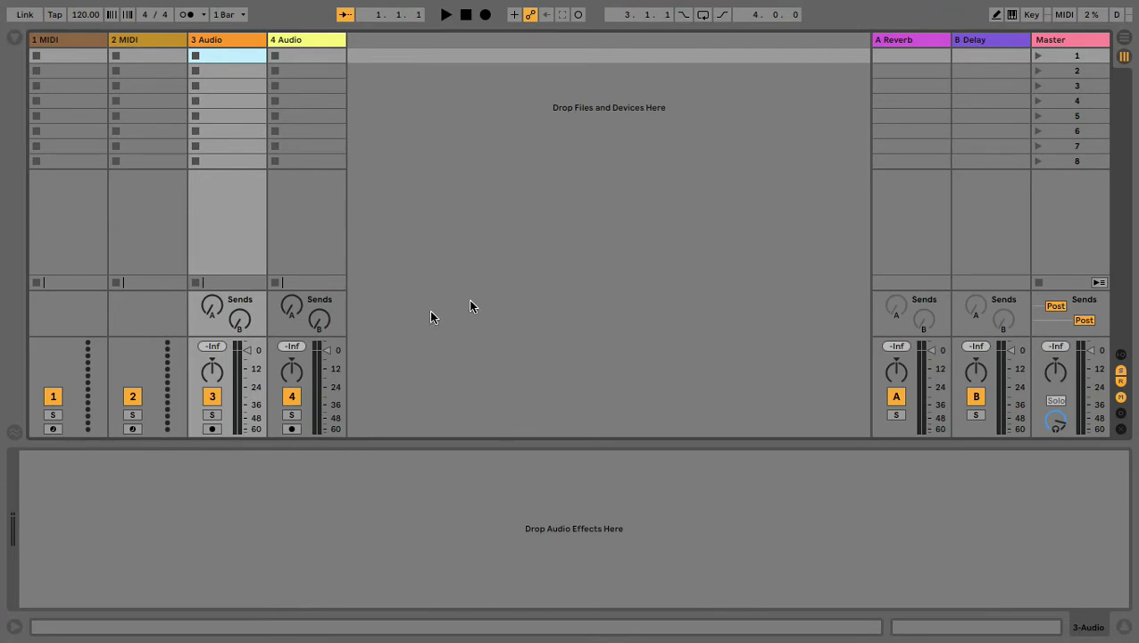
left_click(1123, 354)
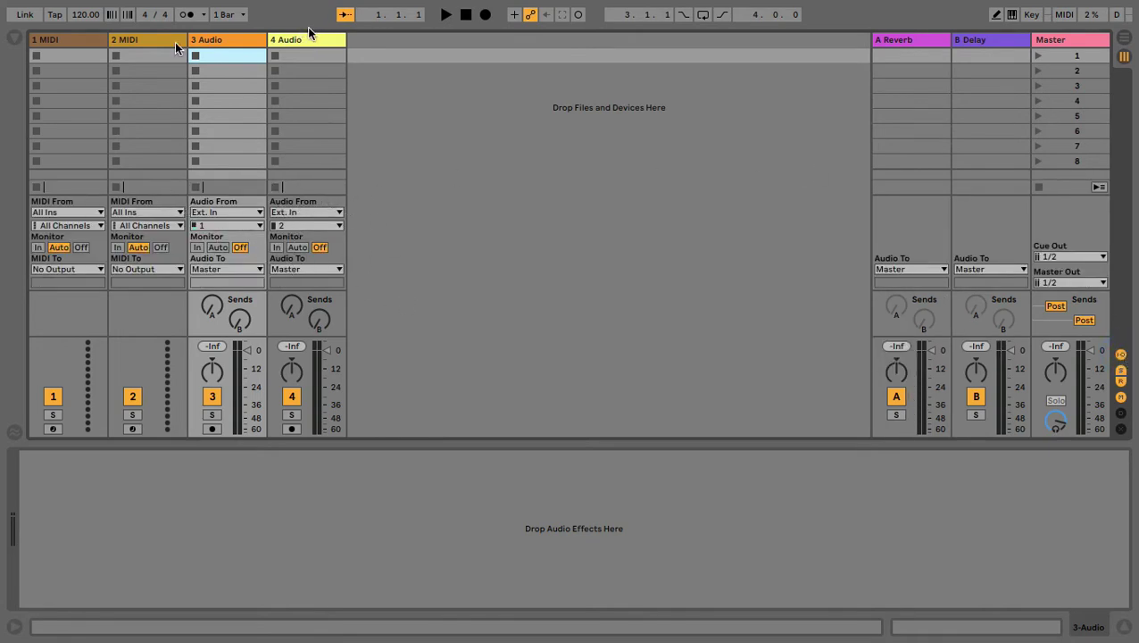
- Set the external input channel of the 4 Audio track to 1
left_click(292, 226)
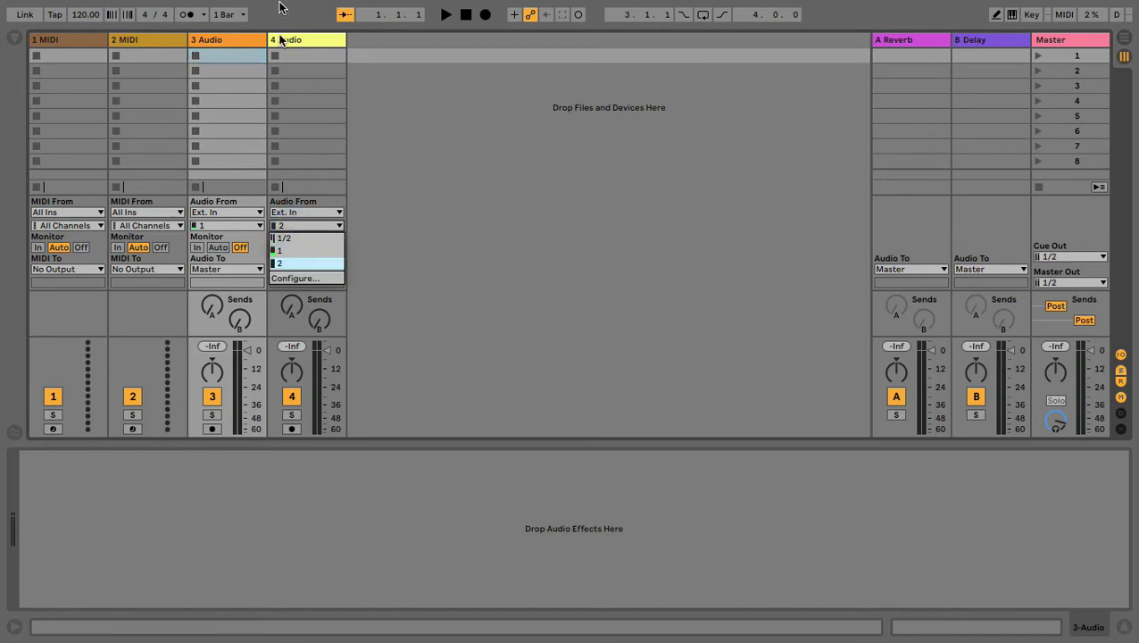
left_click(279, 253)
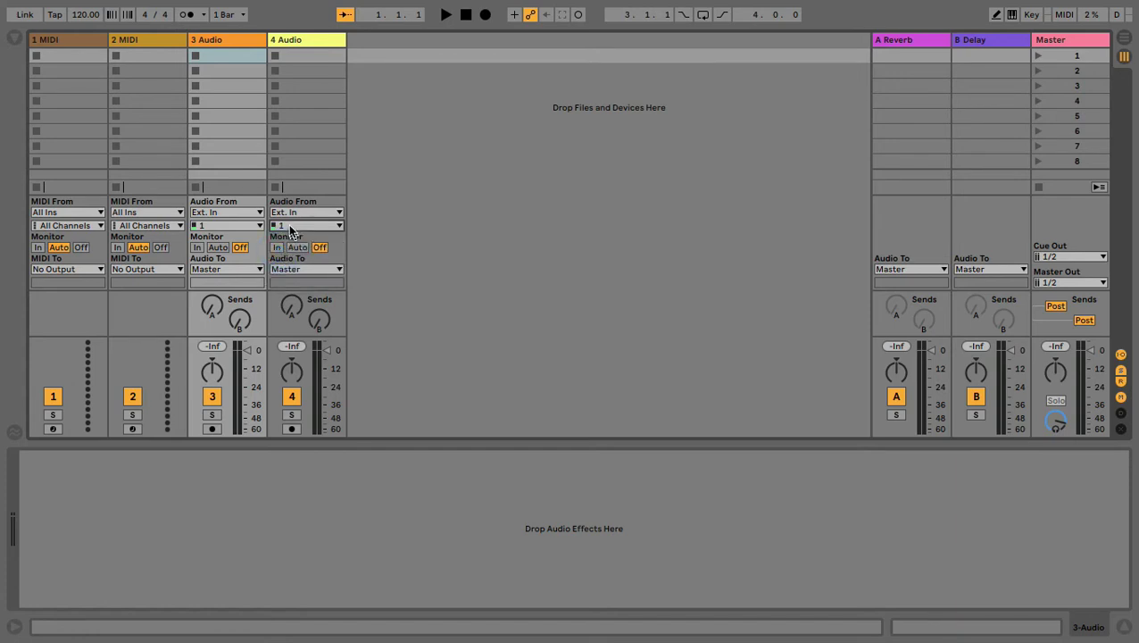
left_click(288, 225)
left_click(284, 253)
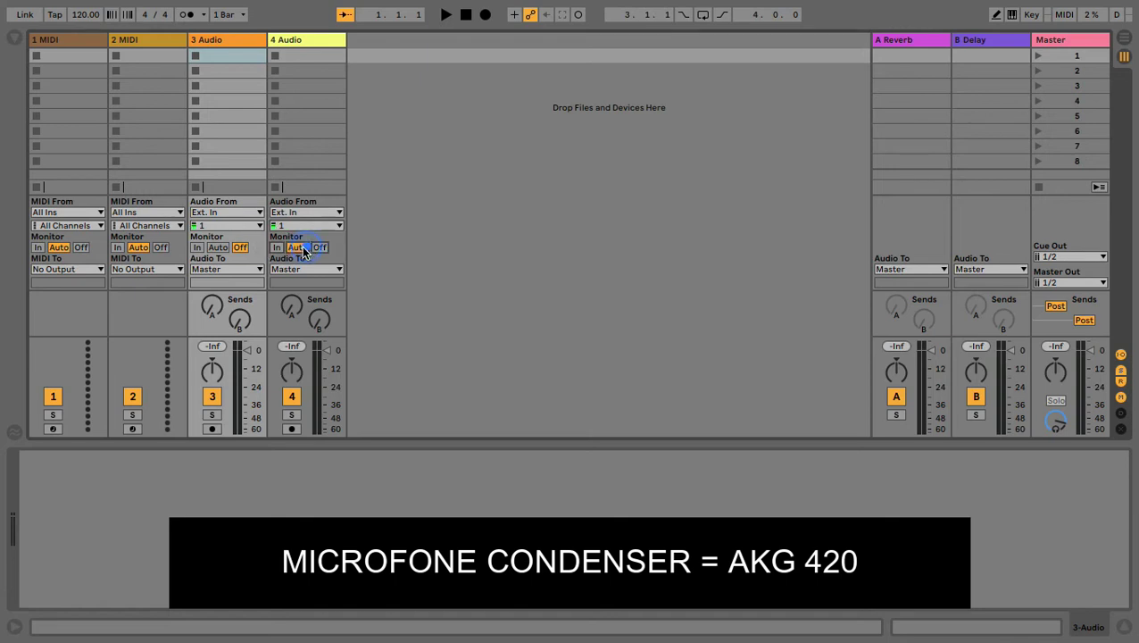
- Set the 4 Audio track's monitoring to Off and arm the track for recording
left_click(298, 247)
left_click(320, 247)
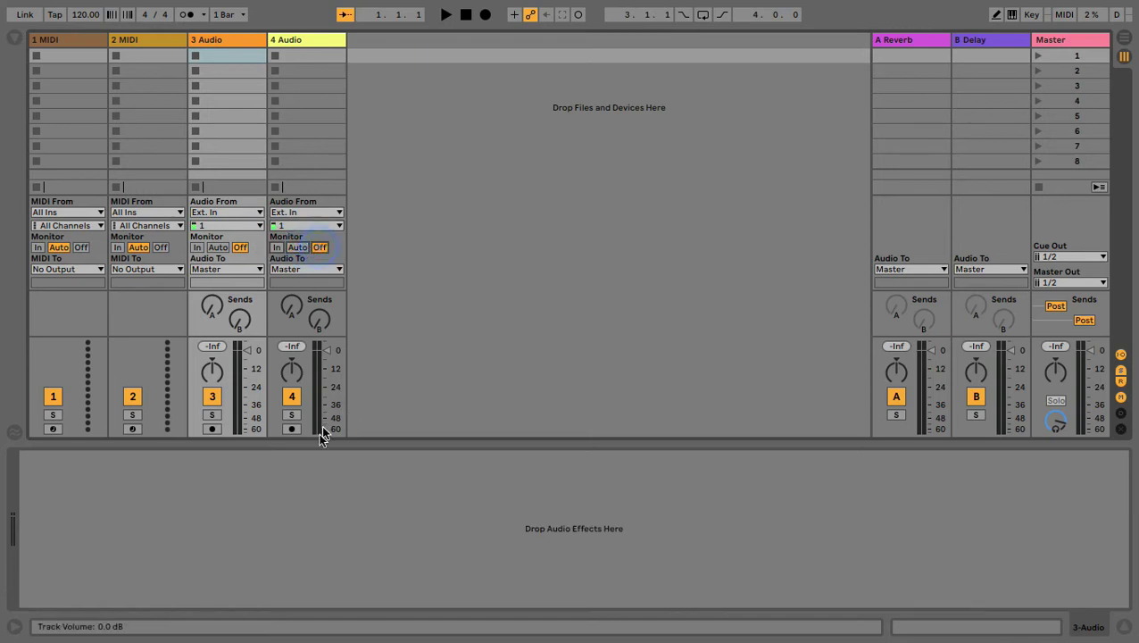
left_click(292, 428)
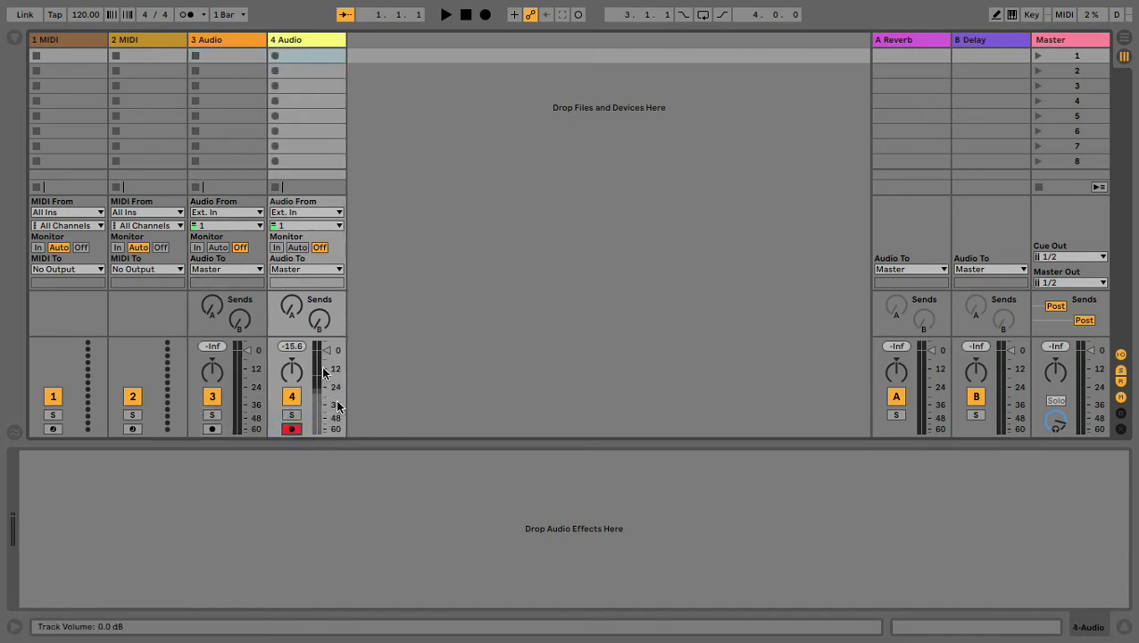
- Test the live input on the 4 Audio track by switching its monitoring between Auto, Off and In
left_click(299, 249)
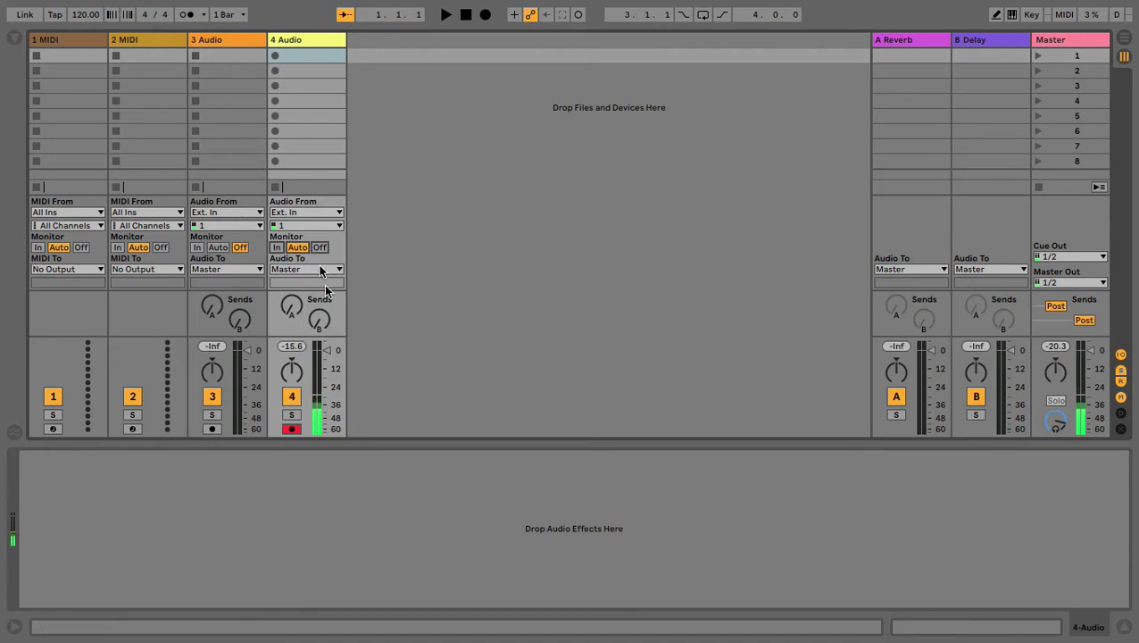
left_click(320, 248)
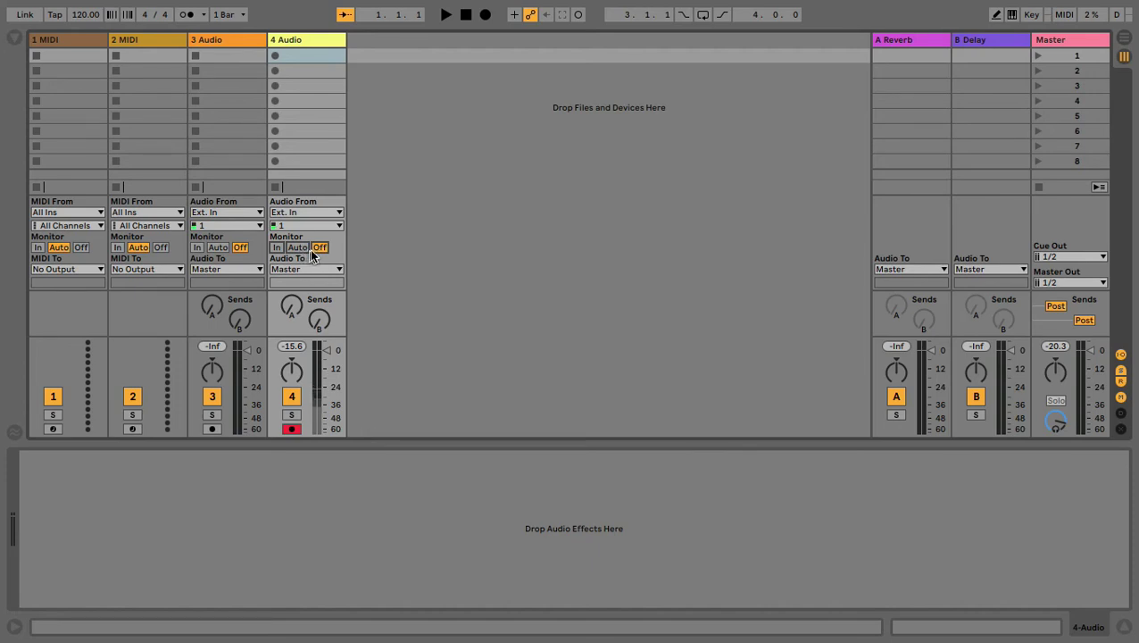
left_click(277, 248)
- Record a take of about 4 bars on the 4 Audio track in Arrangement View and play it back
key("Tab")
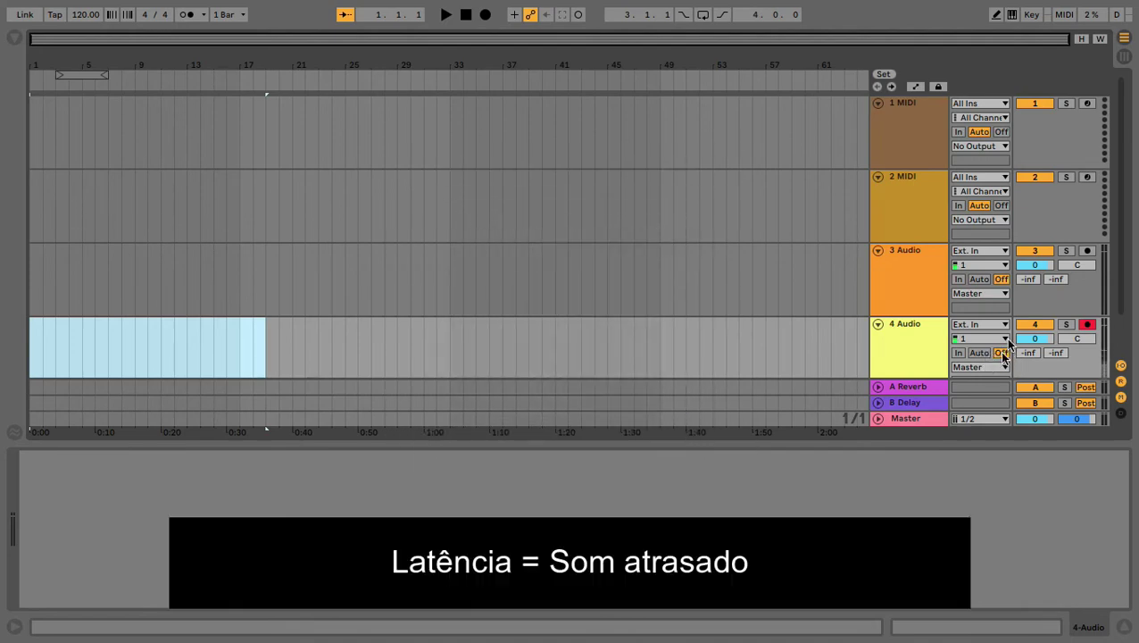
left_click(484, 15)
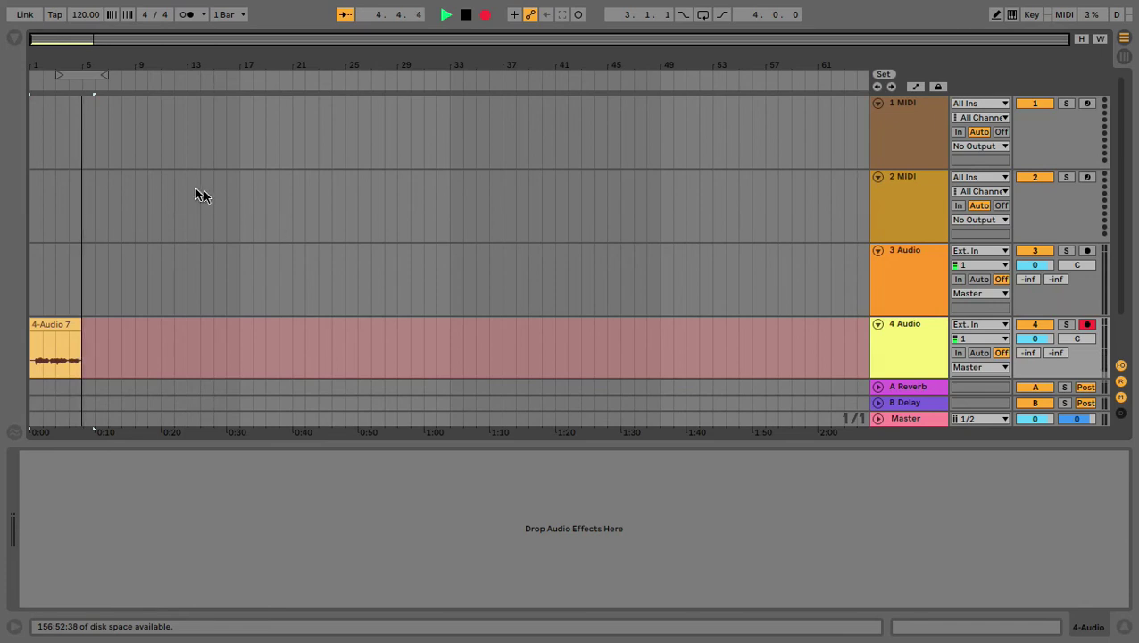
key("space")
key("space")
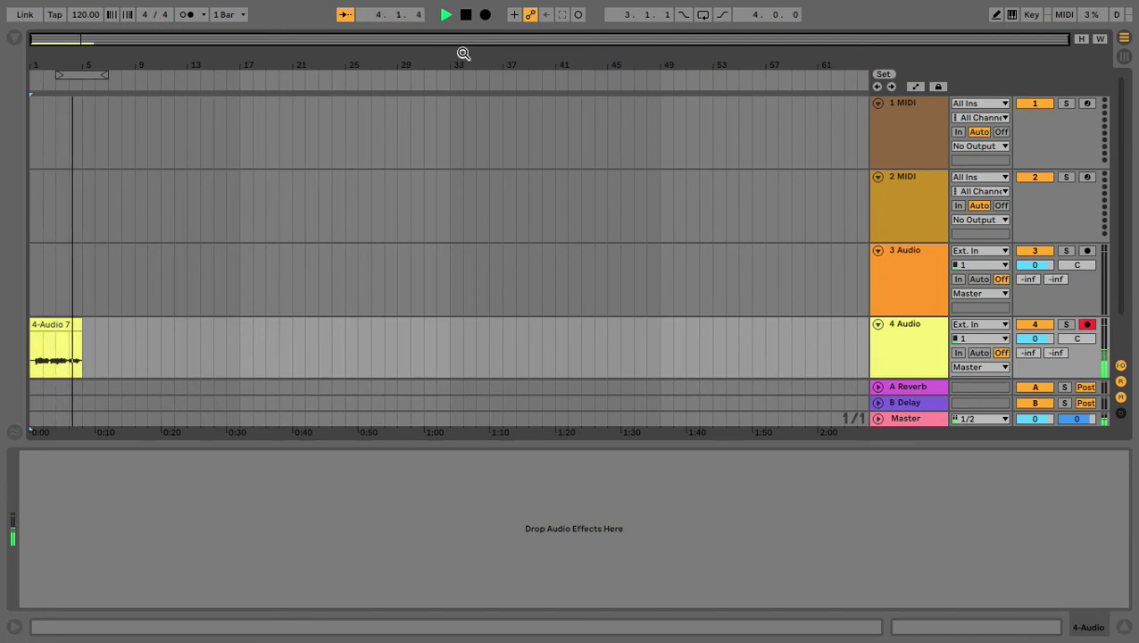
key("space")
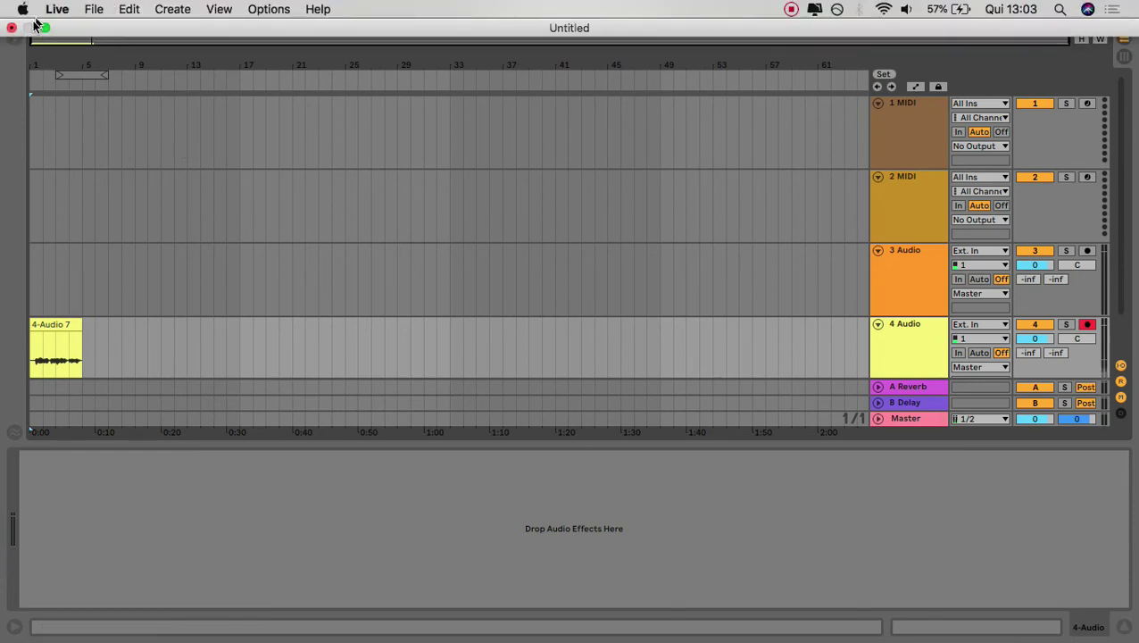
- In the audio preferences, choose a buffer size of 128 Samples
left_click(56, 10)
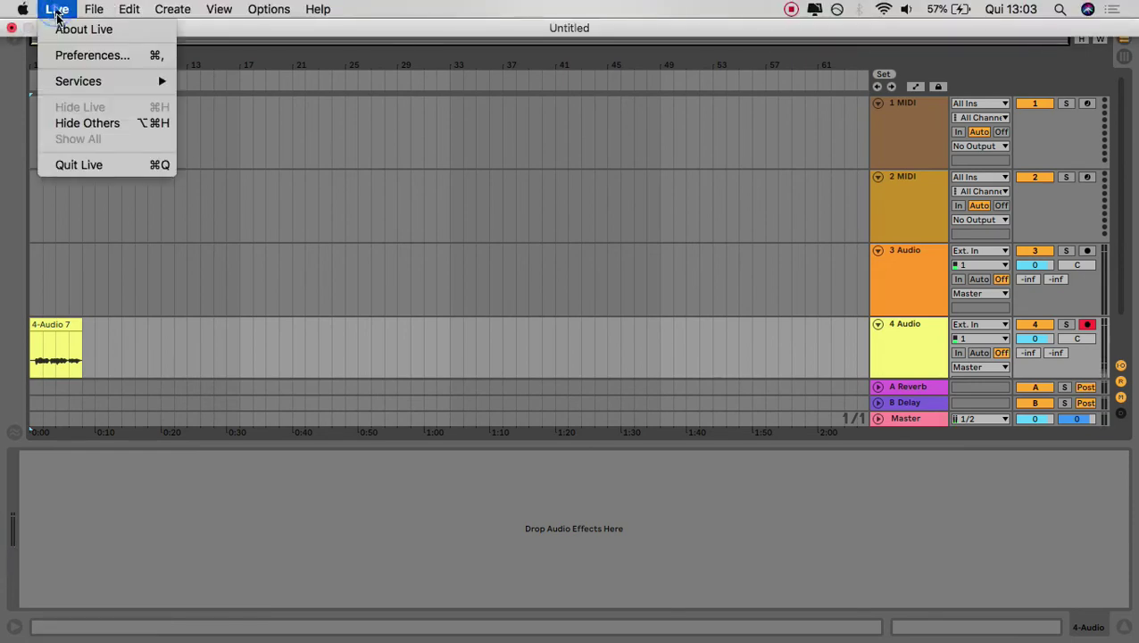
left_click(98, 59)
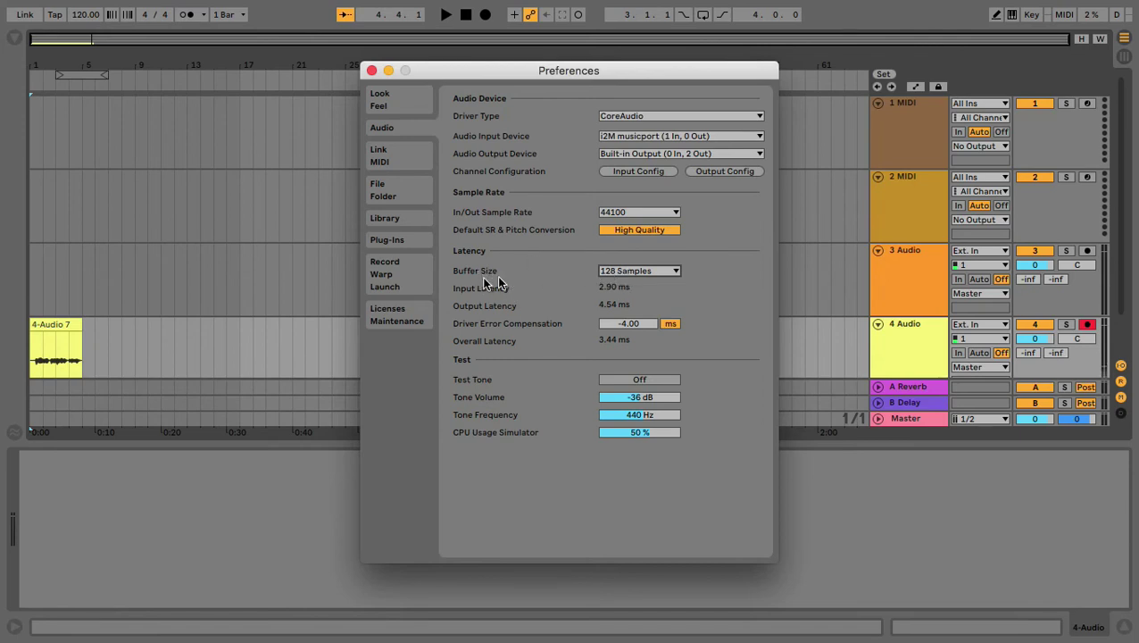
left_click(623, 270)
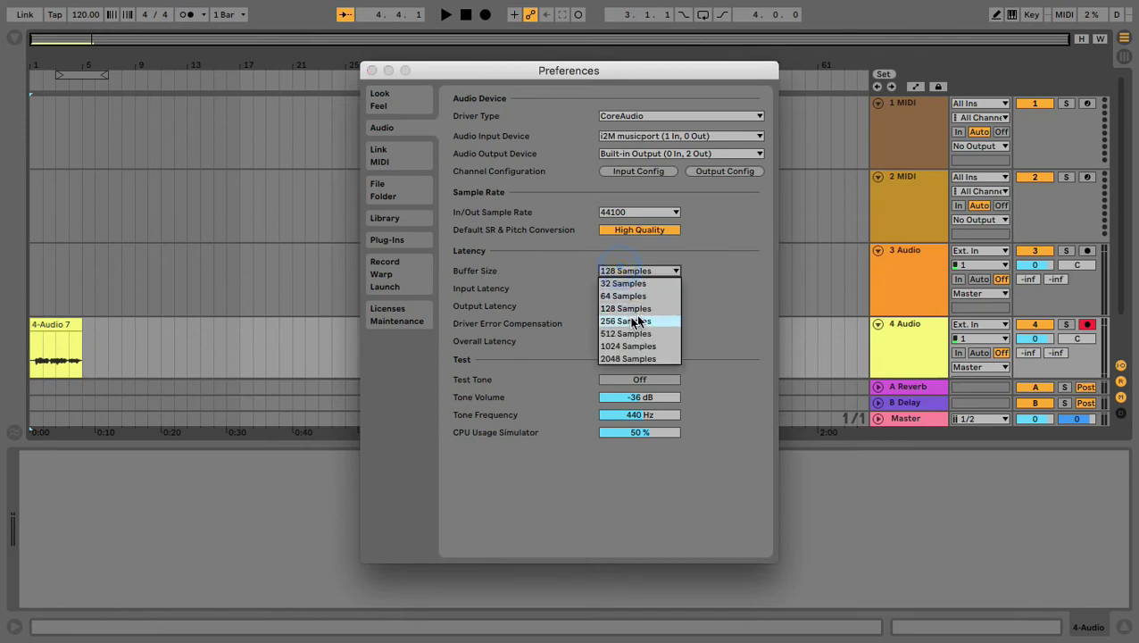
left_click(614, 309)
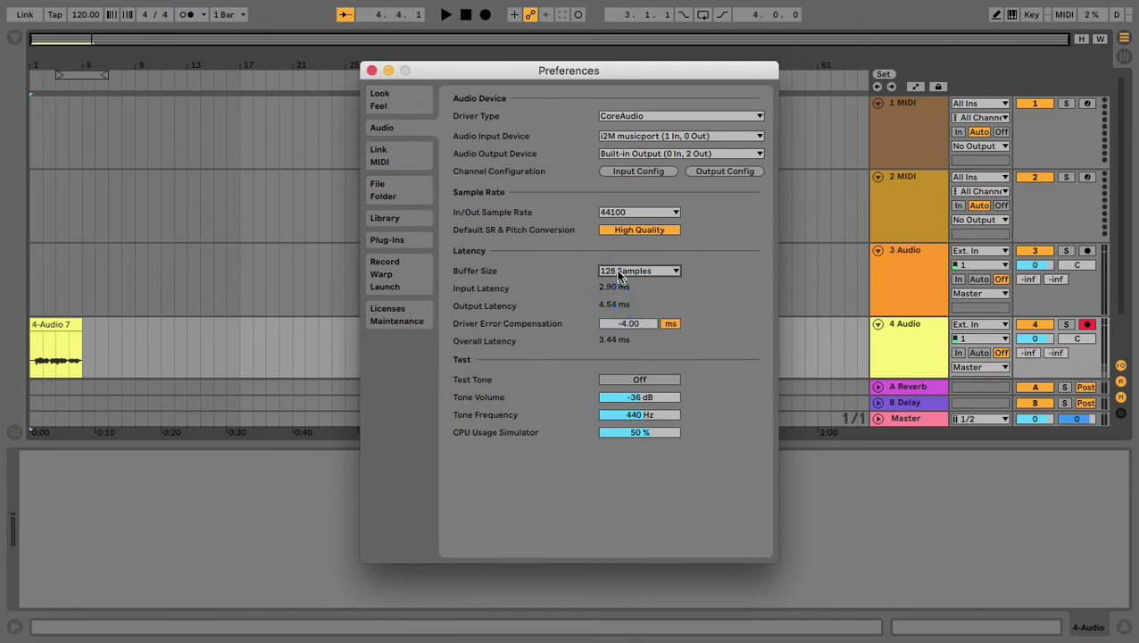
left_click(619, 273)
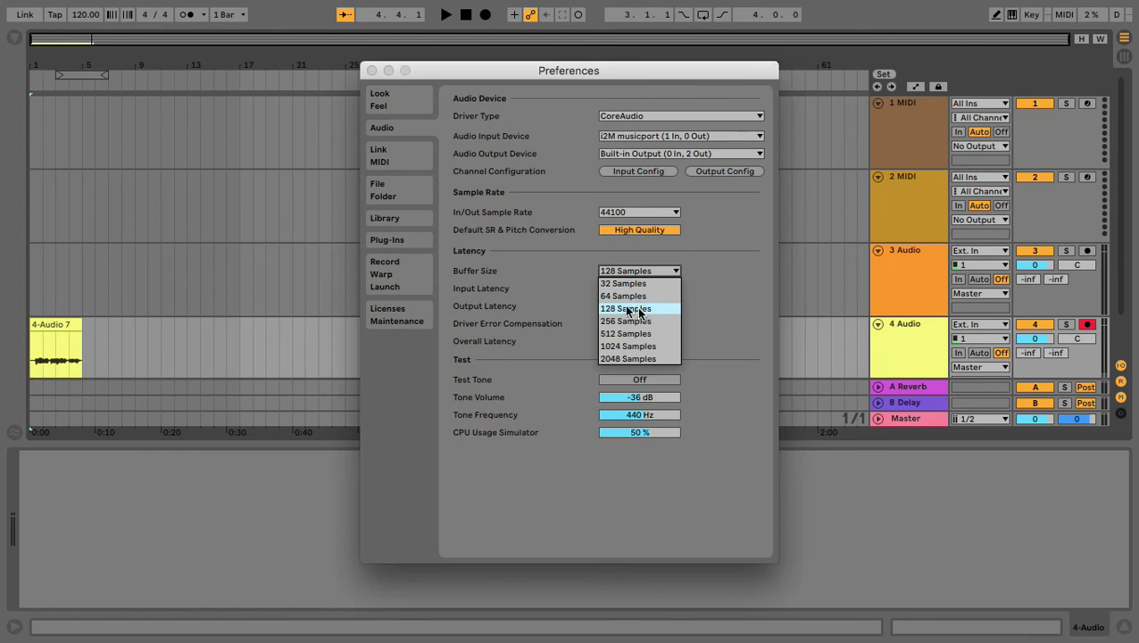
left_click(633, 308)
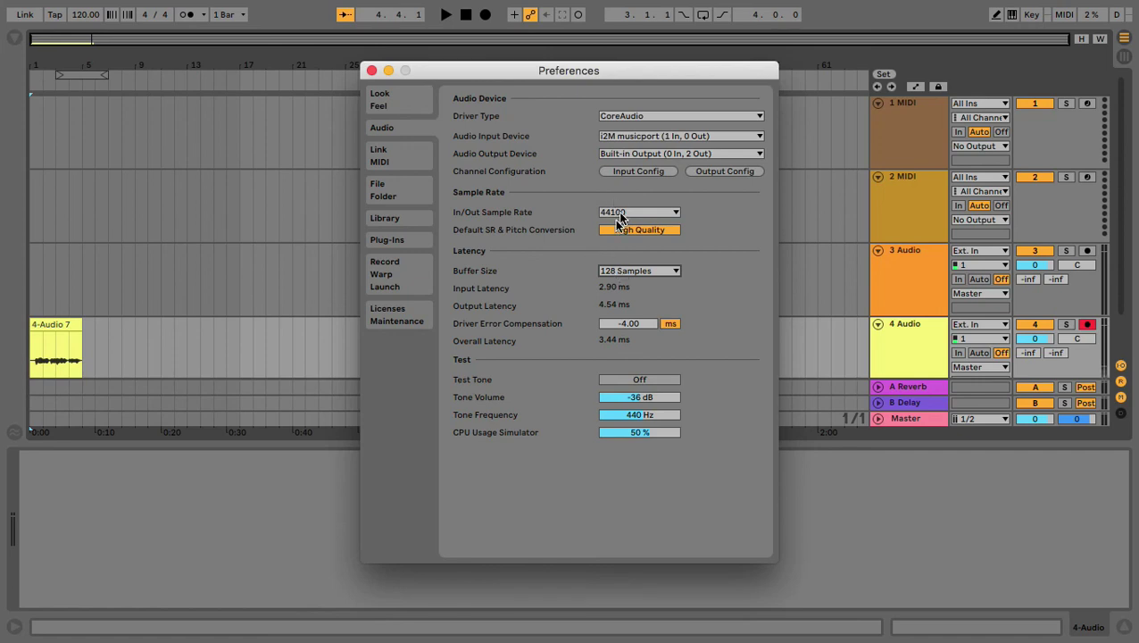
left_click(627, 273)
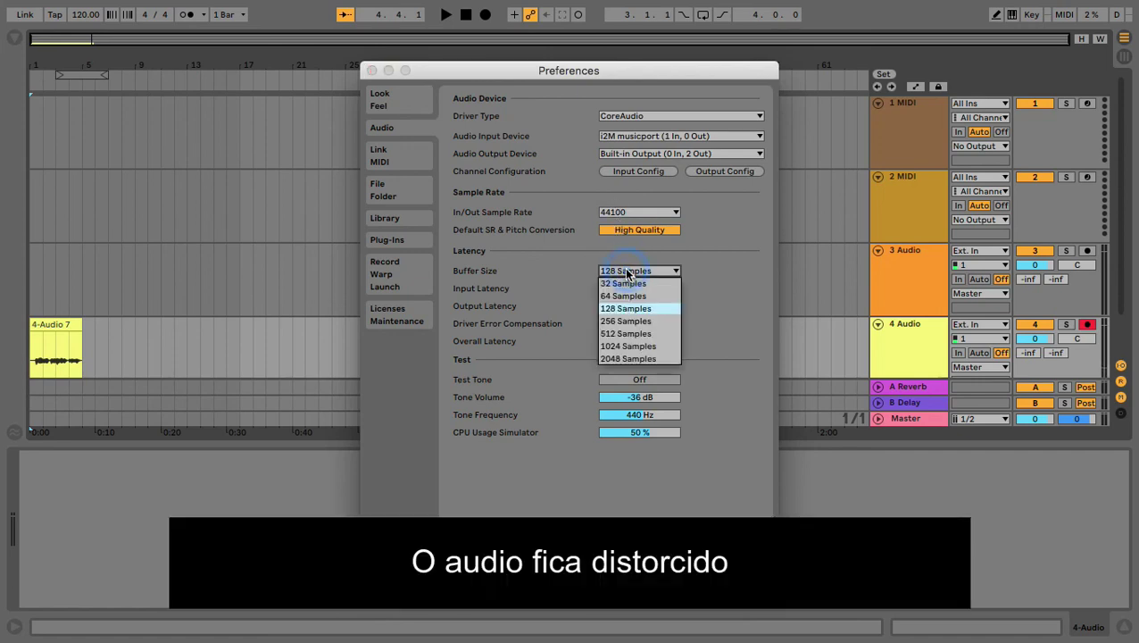
left_click(626, 273)
left_click(612, 271)
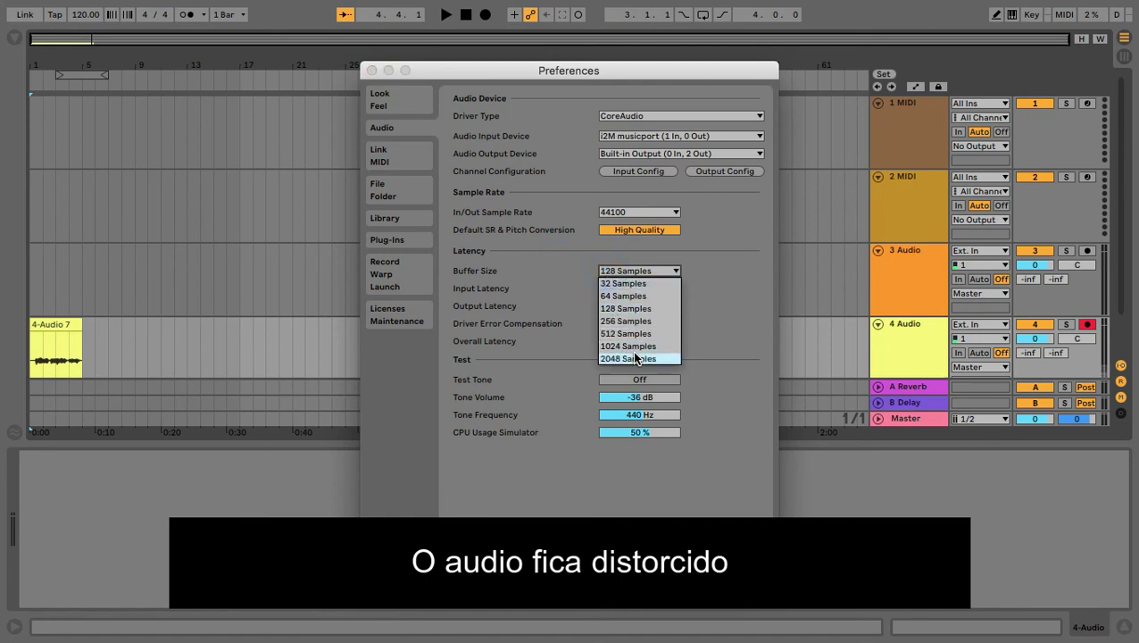
left_click(537, 269)
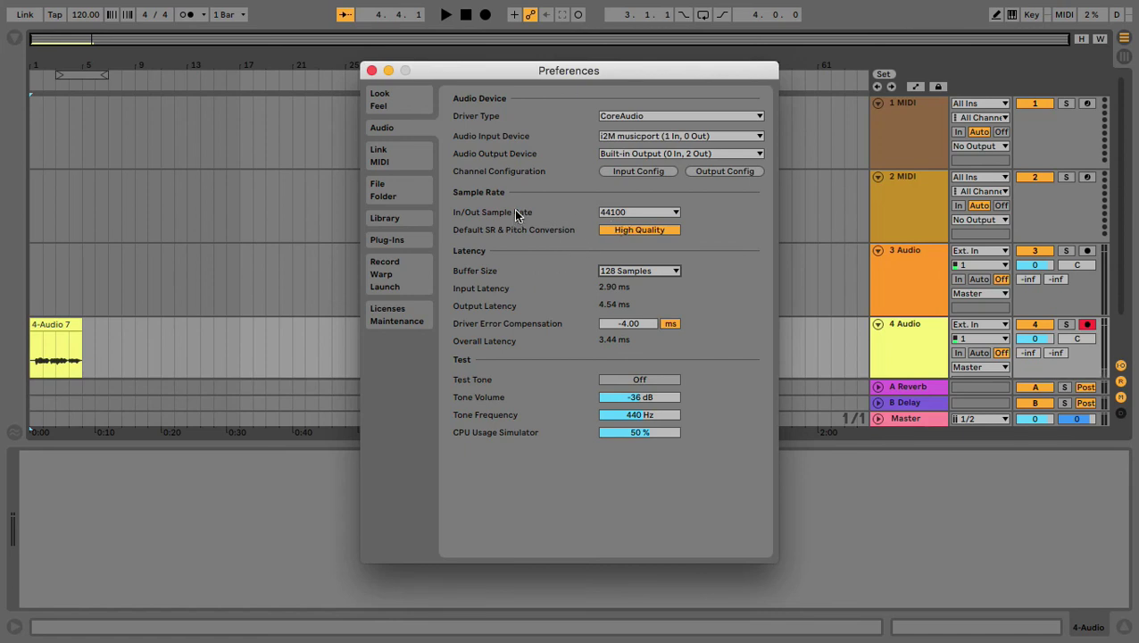
- Set the audio buffer size to 2048 Samples in the latency settings
left_click(650, 275)
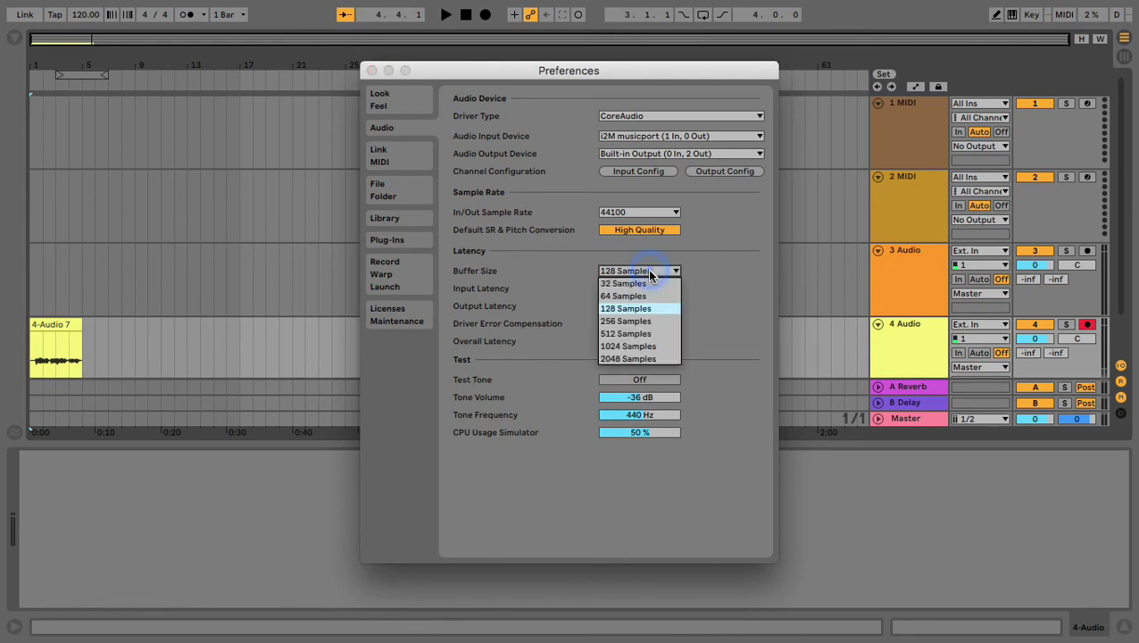
left_click(669, 358)
left_click(616, 272)
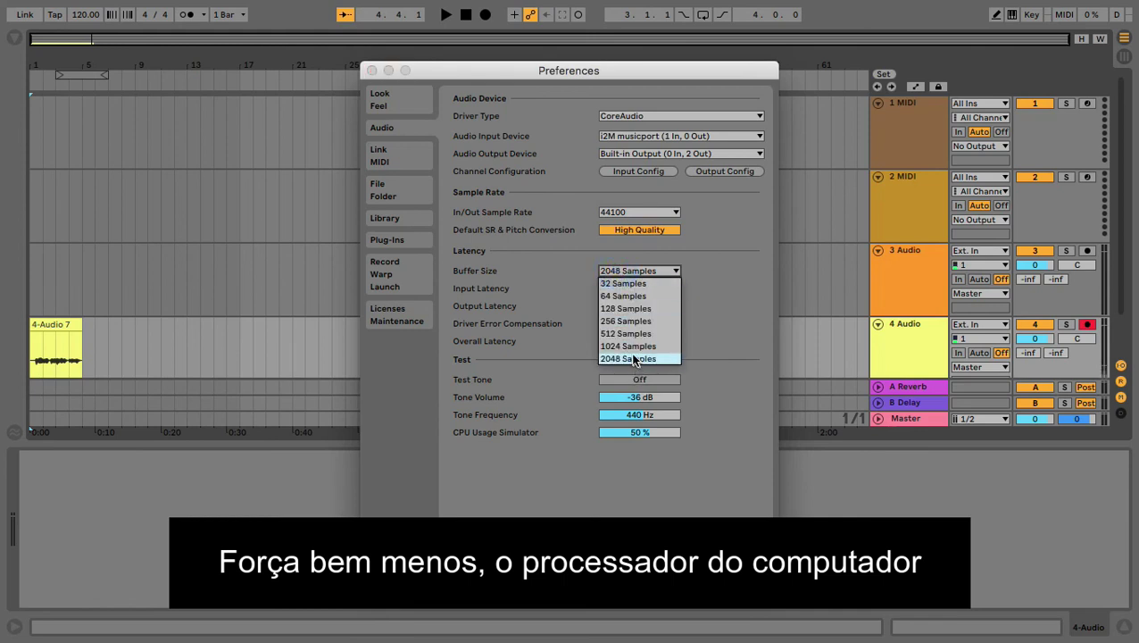
left_click(632, 358)
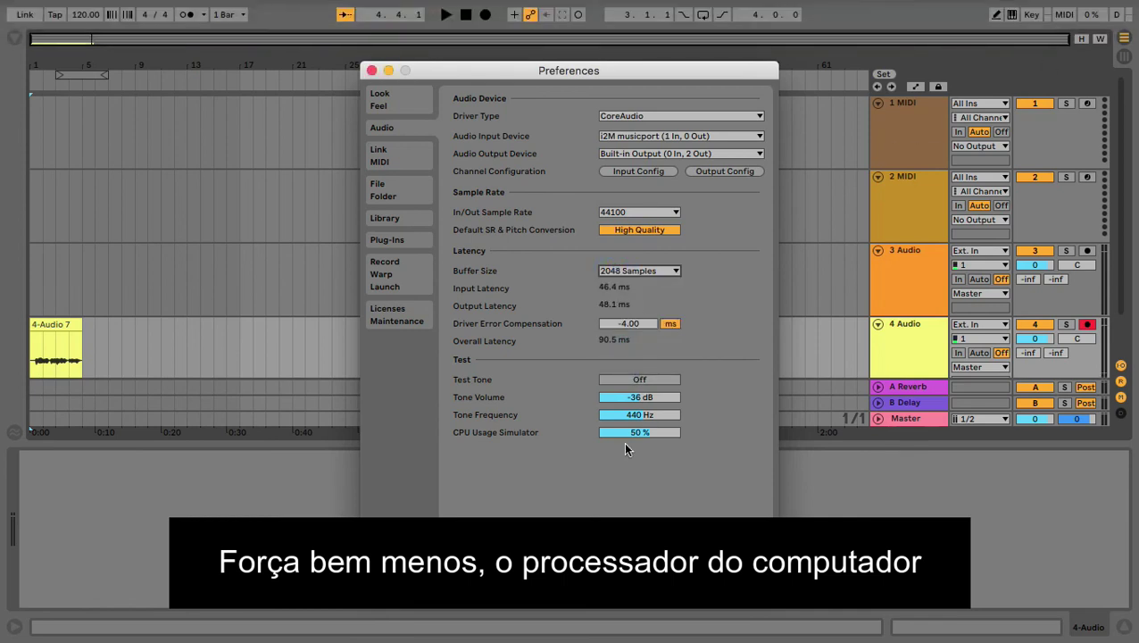